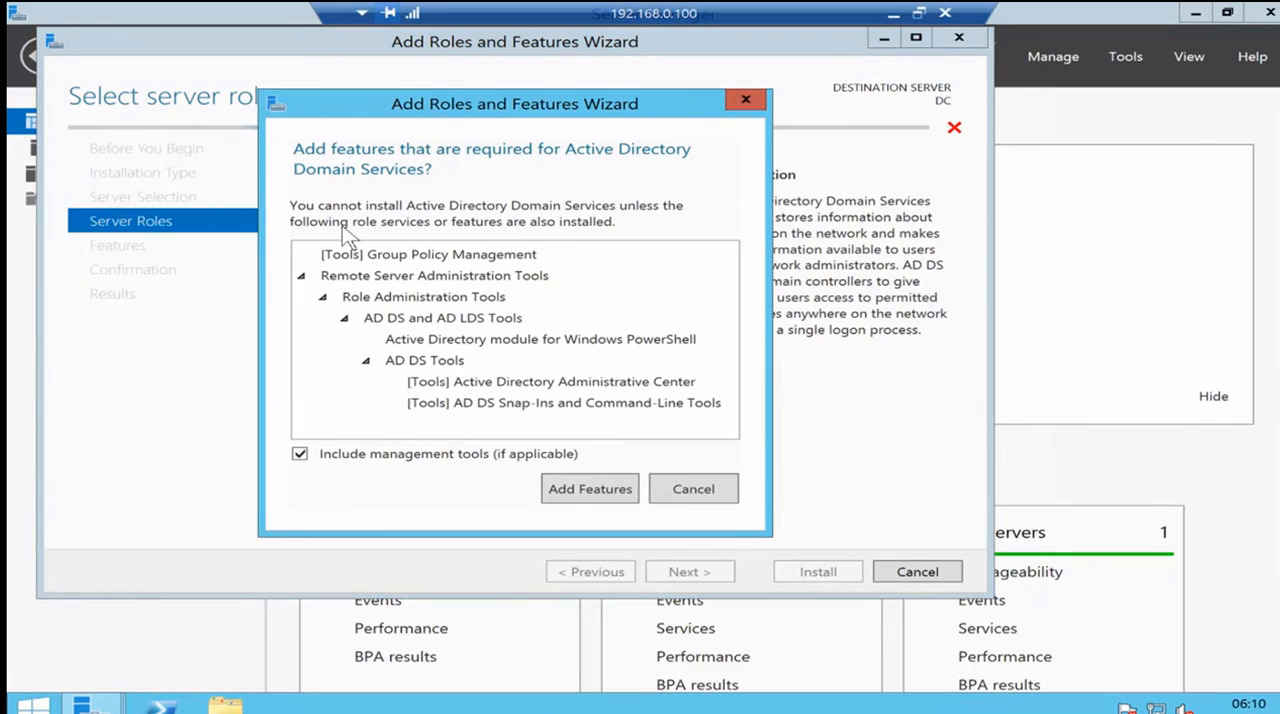
# - Add the features required for Active Directory Domain Services and proceed to the installation confirmation with the default feature selection
pyautogui.click(590, 488)
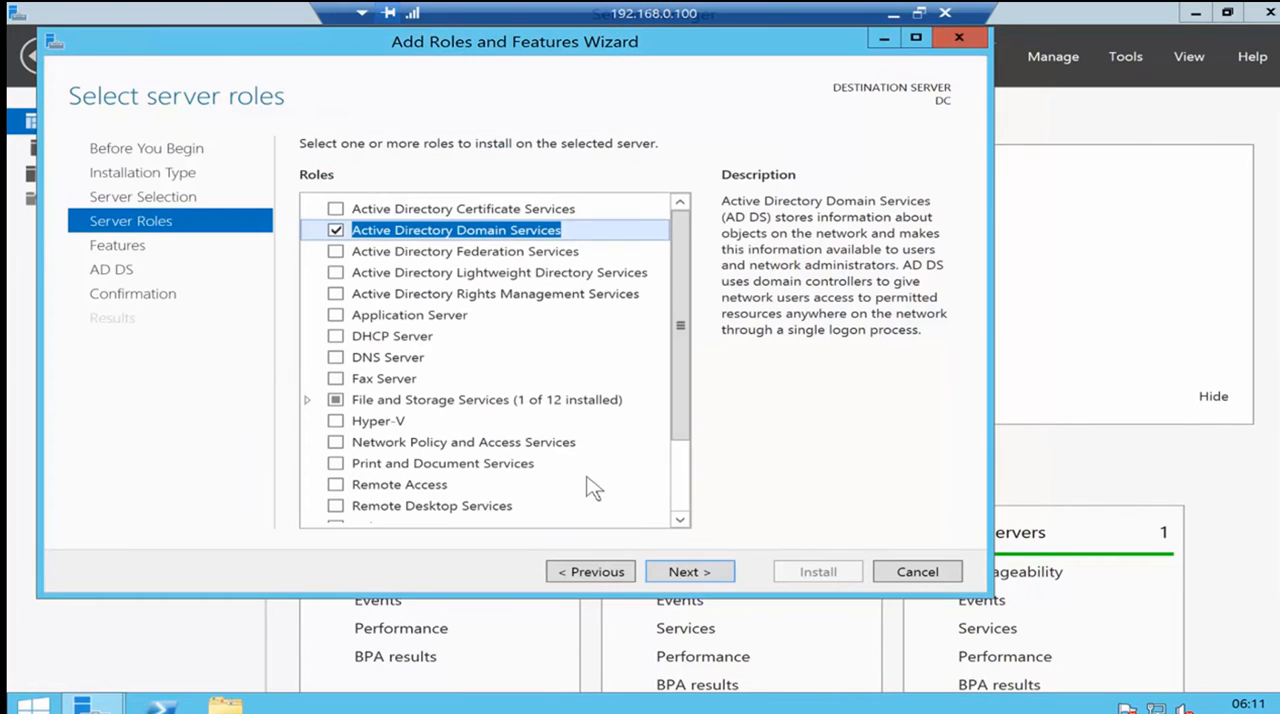
pyautogui.click(702, 572)
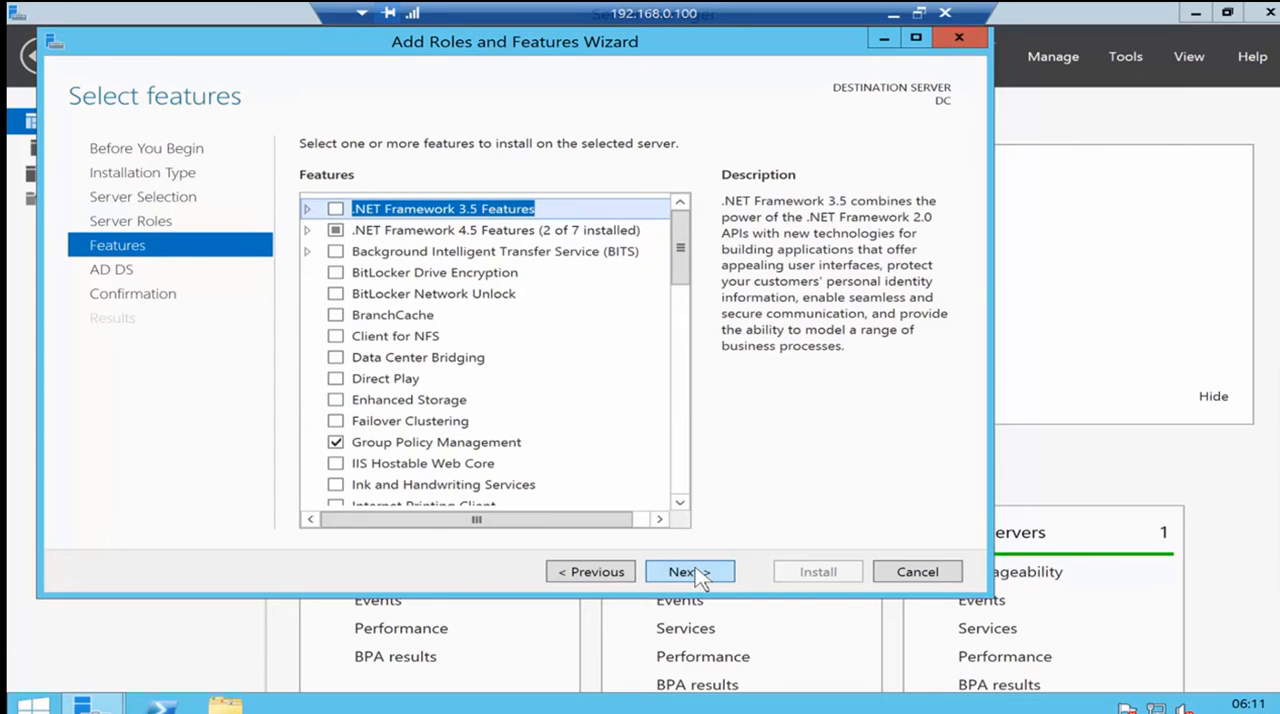
pyautogui.click(700, 573)
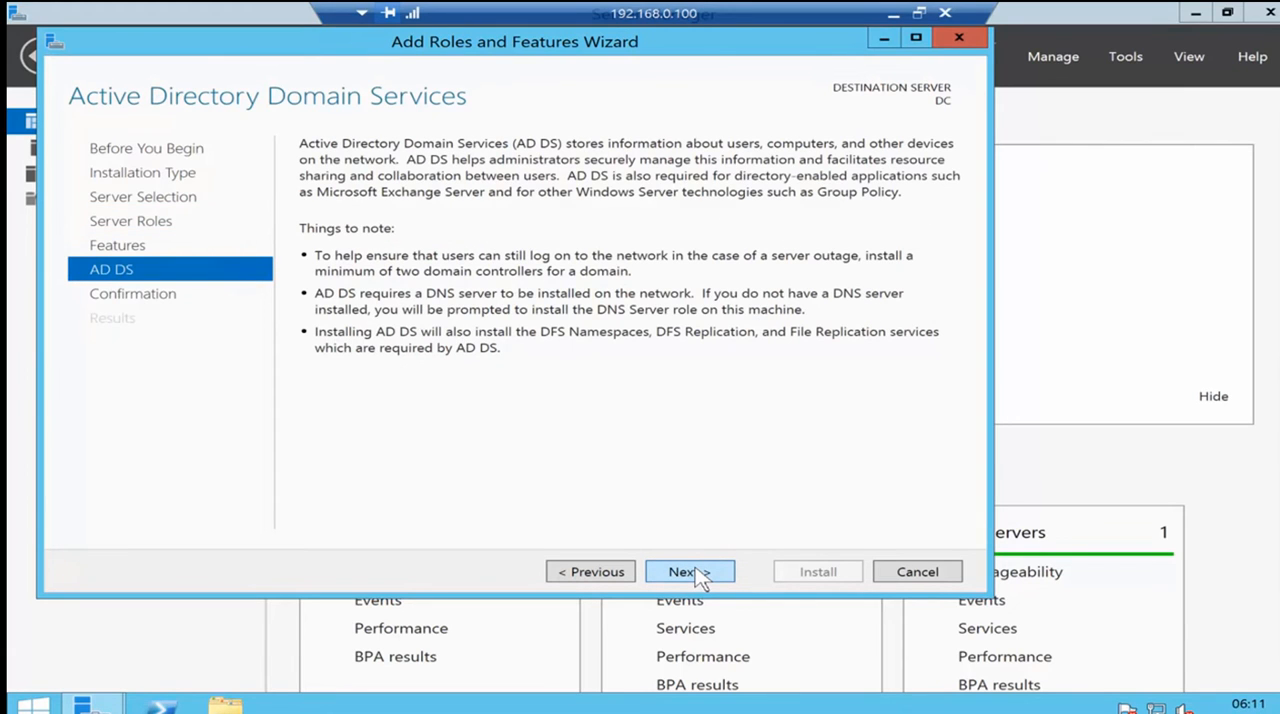
pyautogui.click(700, 573)
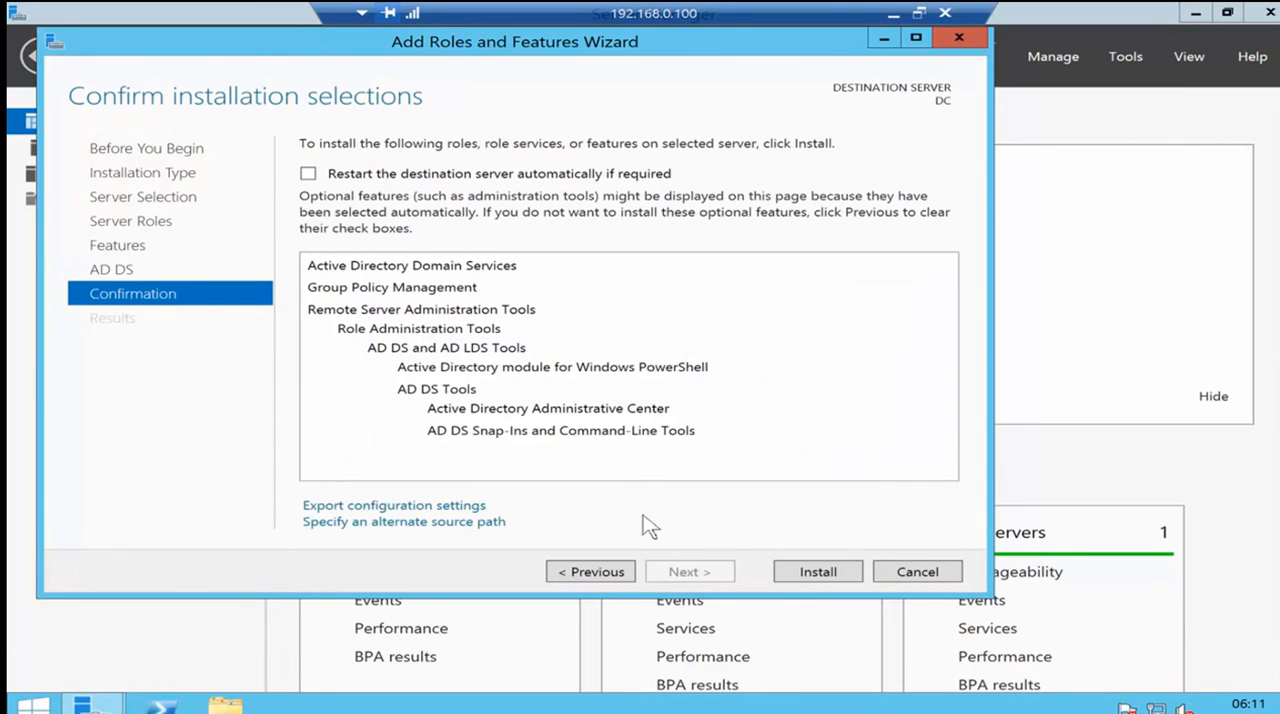
# - Allow the destination server to restart automatically if required, install the selected roles and features, and close the wizard
pyautogui.click(308, 174)
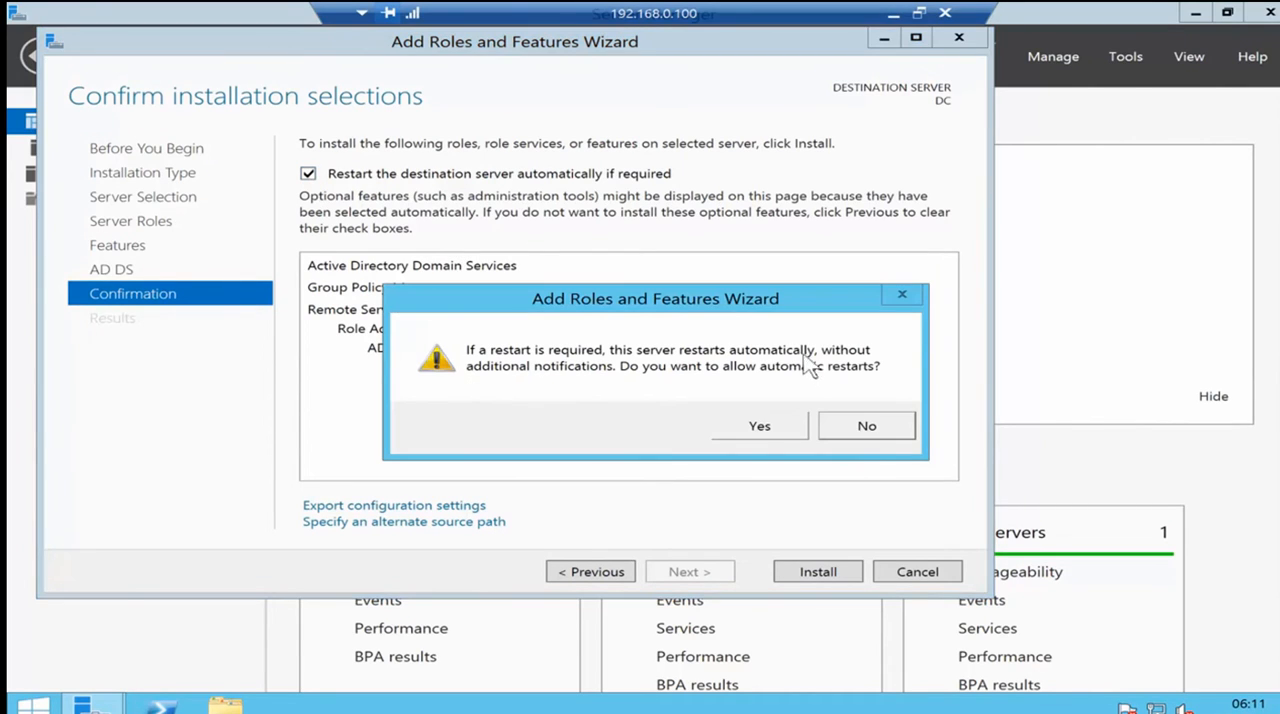
pyautogui.click(762, 427)
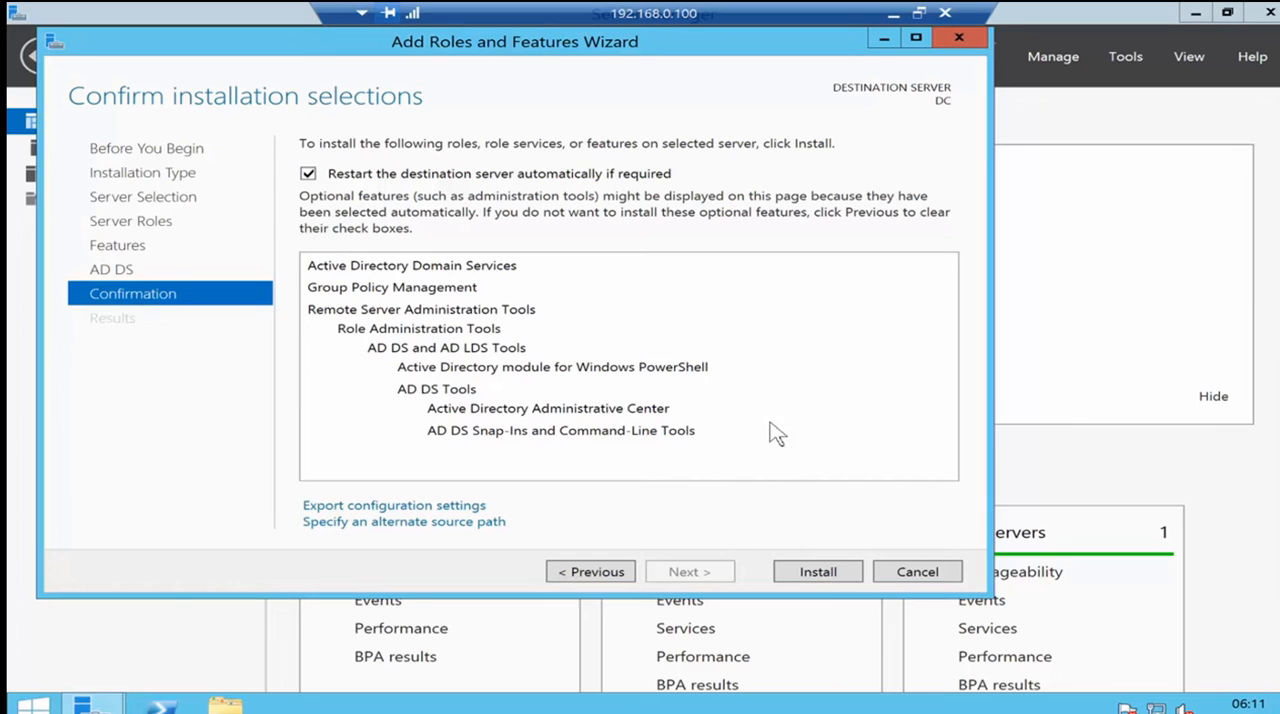
pyautogui.click(818, 572)
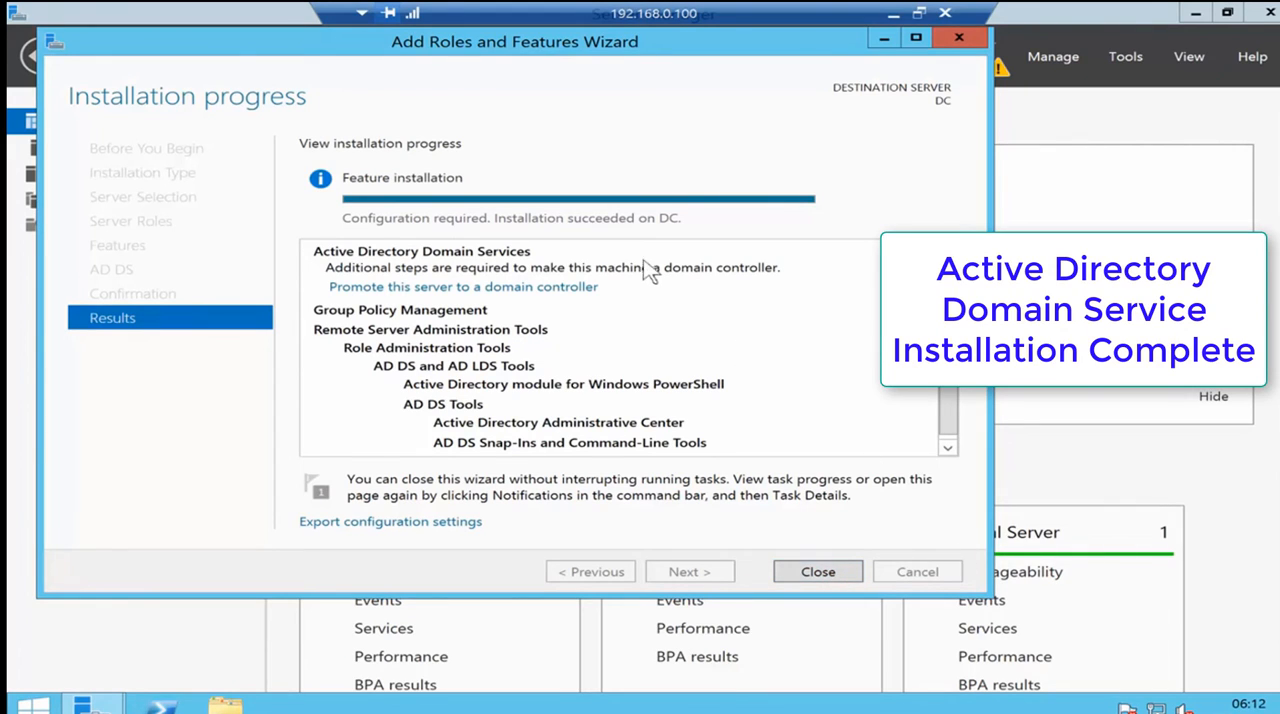
pyautogui.click(808, 572)
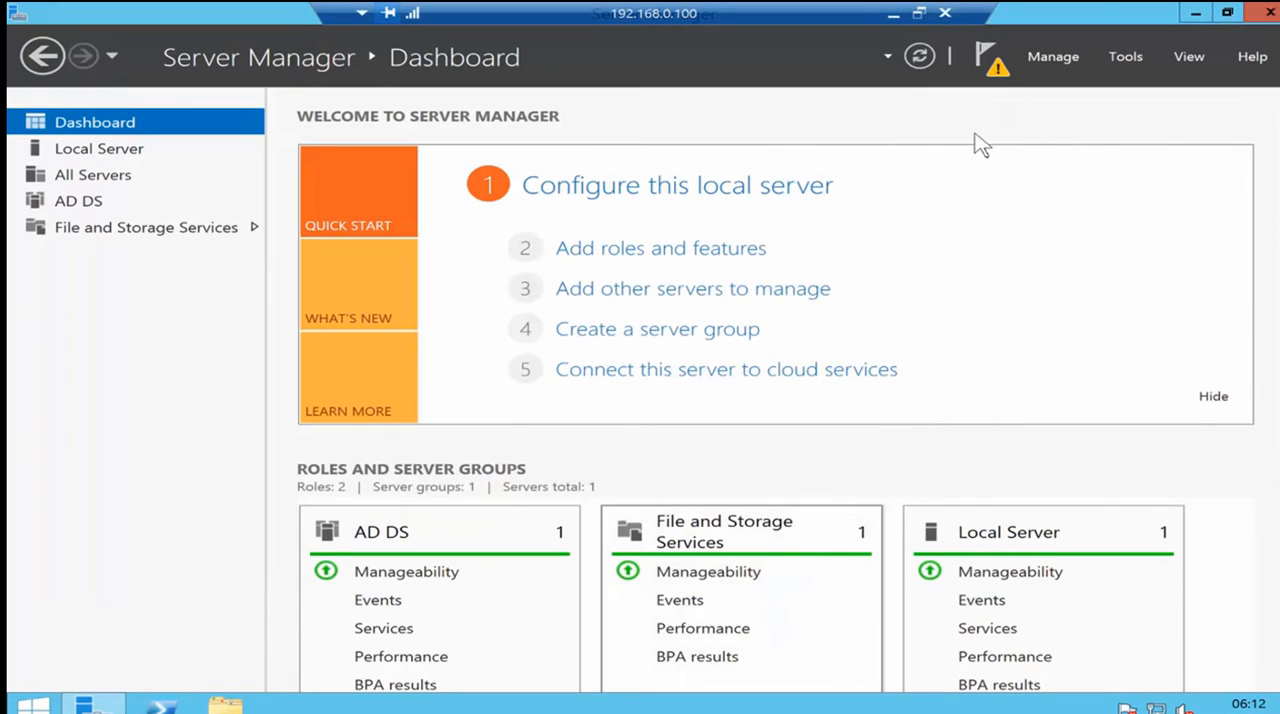
# - Start promoting this server to a domain controller, adding a new forest with the root domain name systemrecipes.com
pyautogui.click(993, 72)
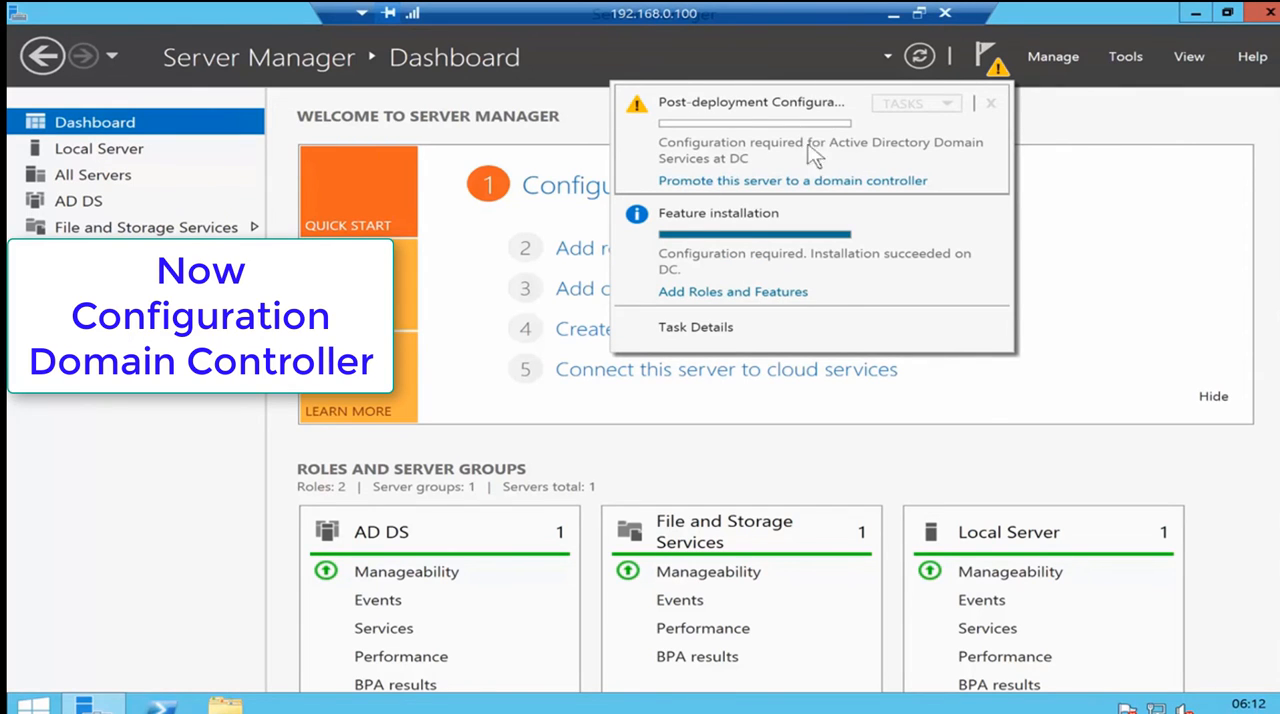
pyautogui.click(750, 181)
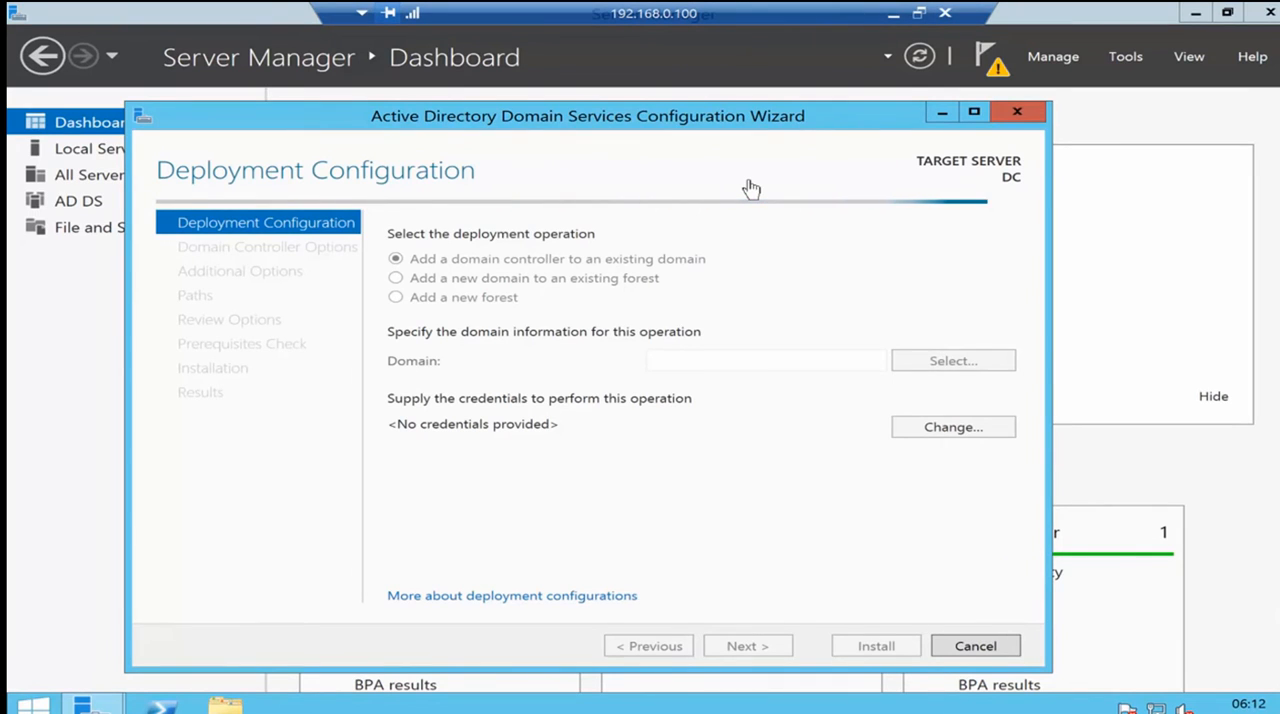
pyautogui.click(396, 297)
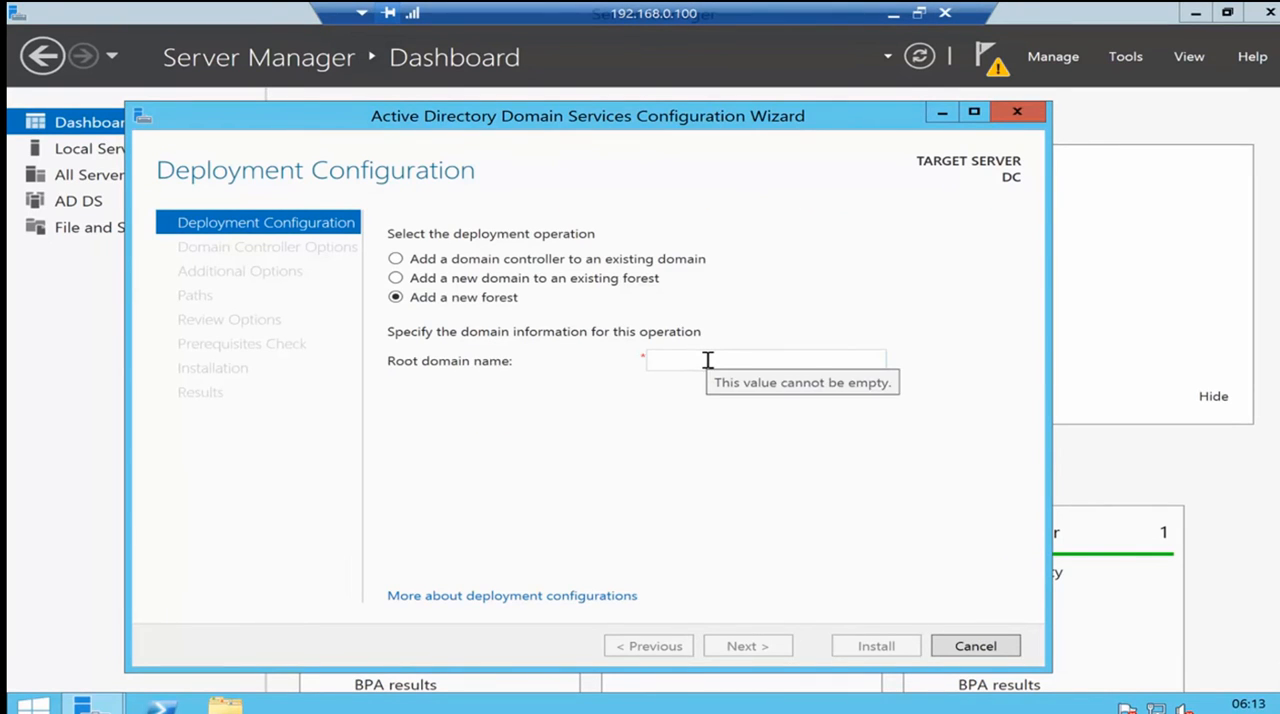
pyautogui.click(707, 360)
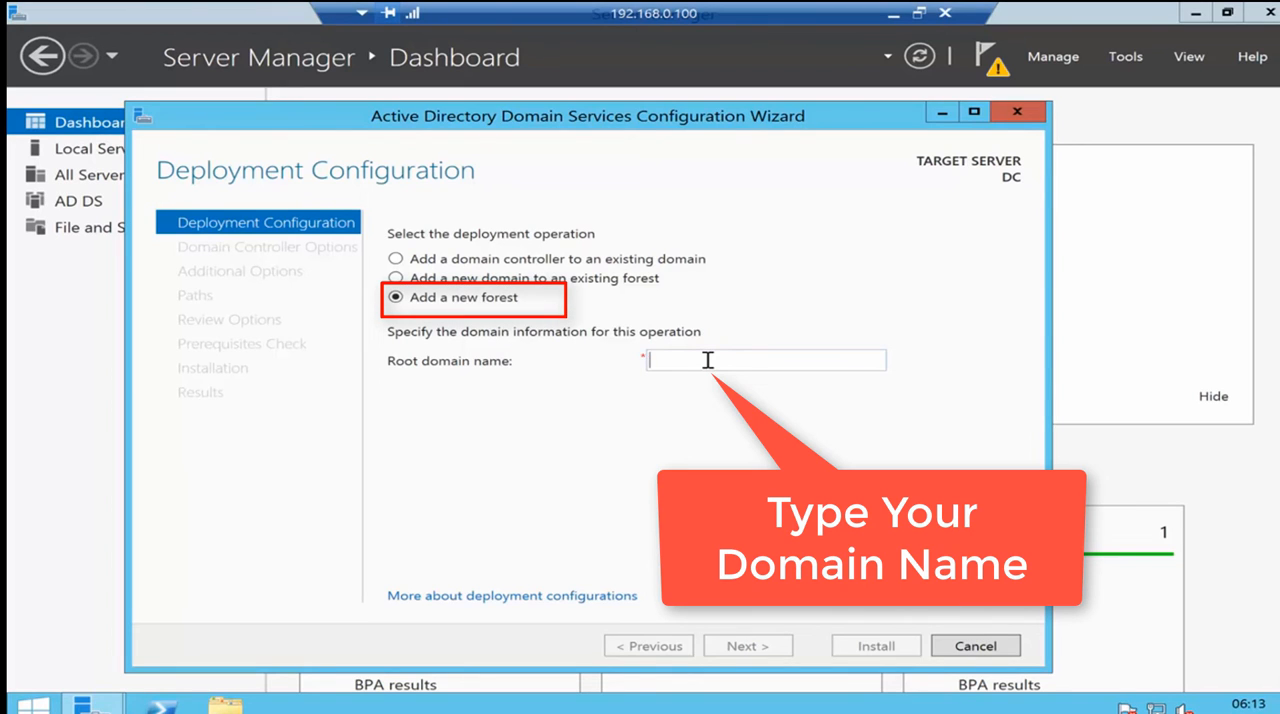
pyautogui.write('systemtypes.com')
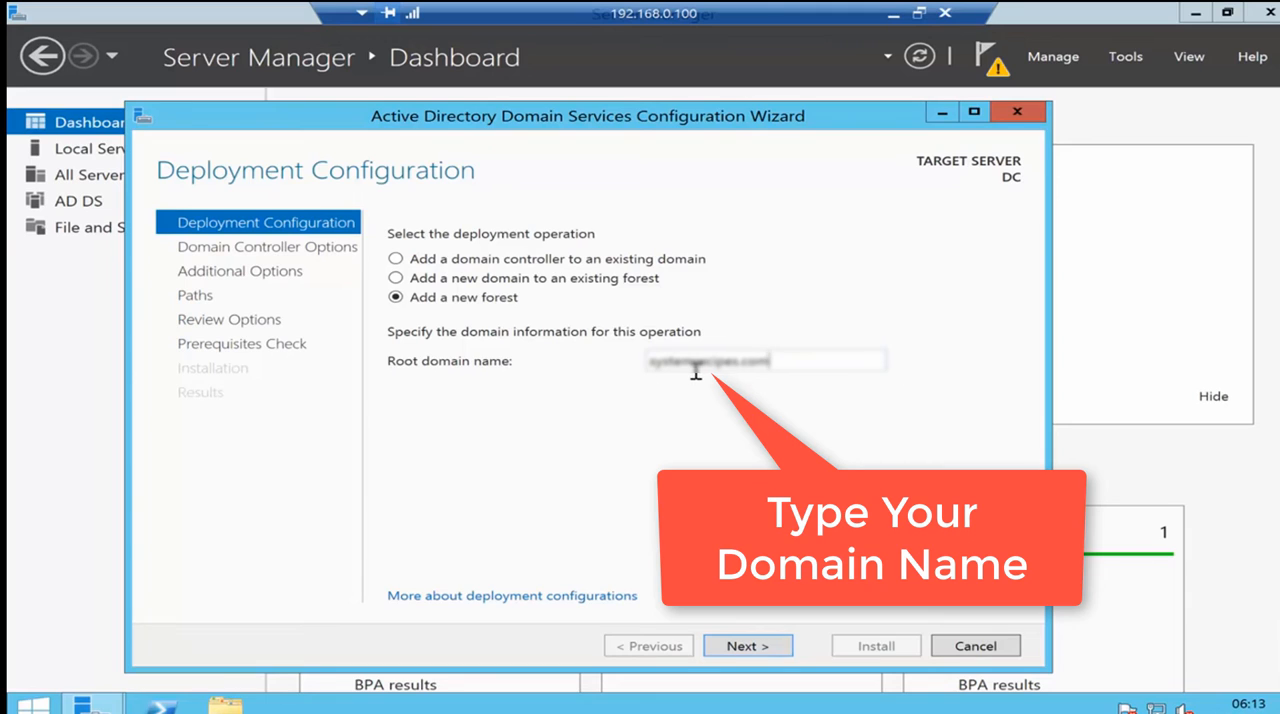
pyautogui.click(745, 645)
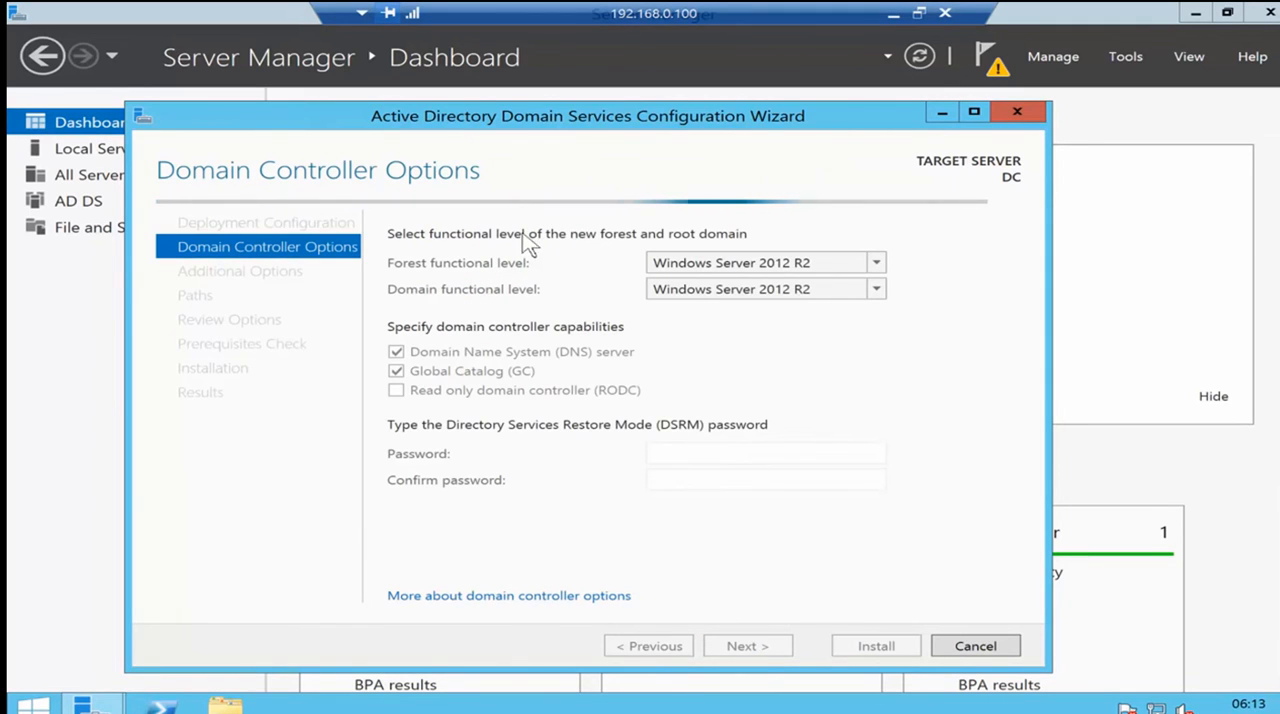
# - Enter and confirm the Directory Services Restore Mode (DSRM) password, keeping the default domain controller options
pyautogui.click(676, 452)
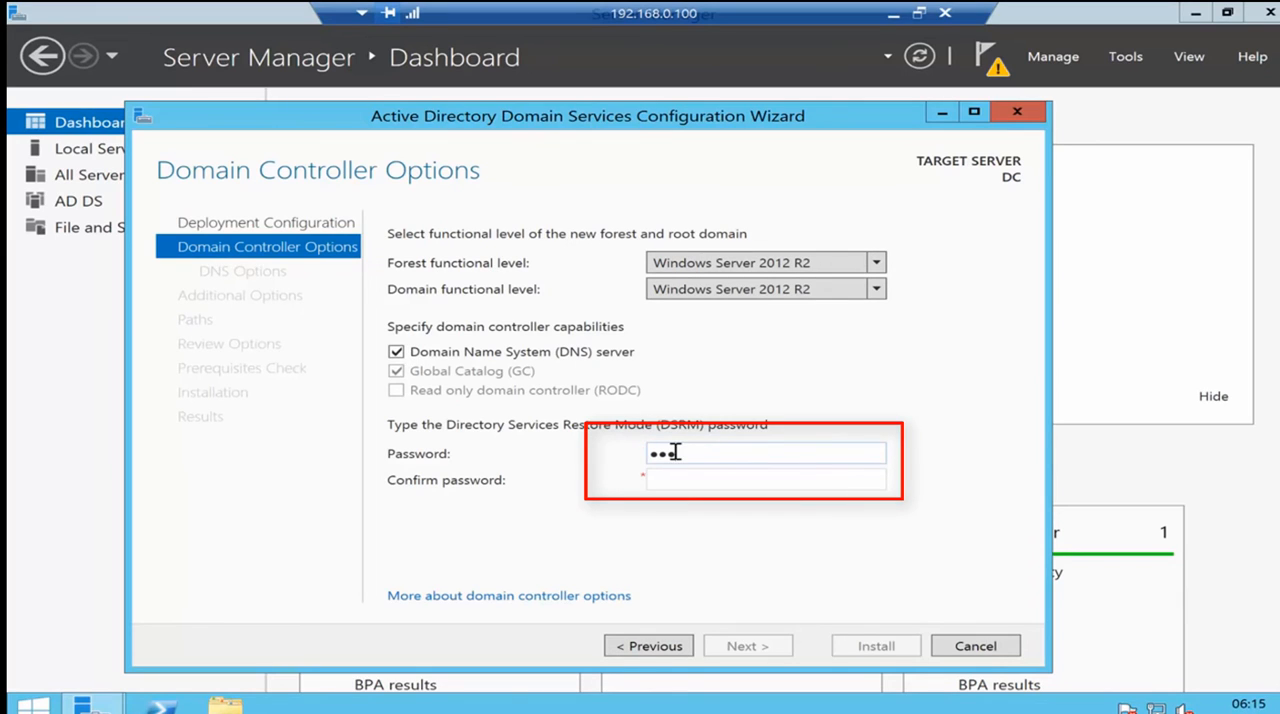
pyautogui.write('•••••')
pyautogui.write('••••')
pyautogui.press('Tab')
pyautogui.write('•••••••••')
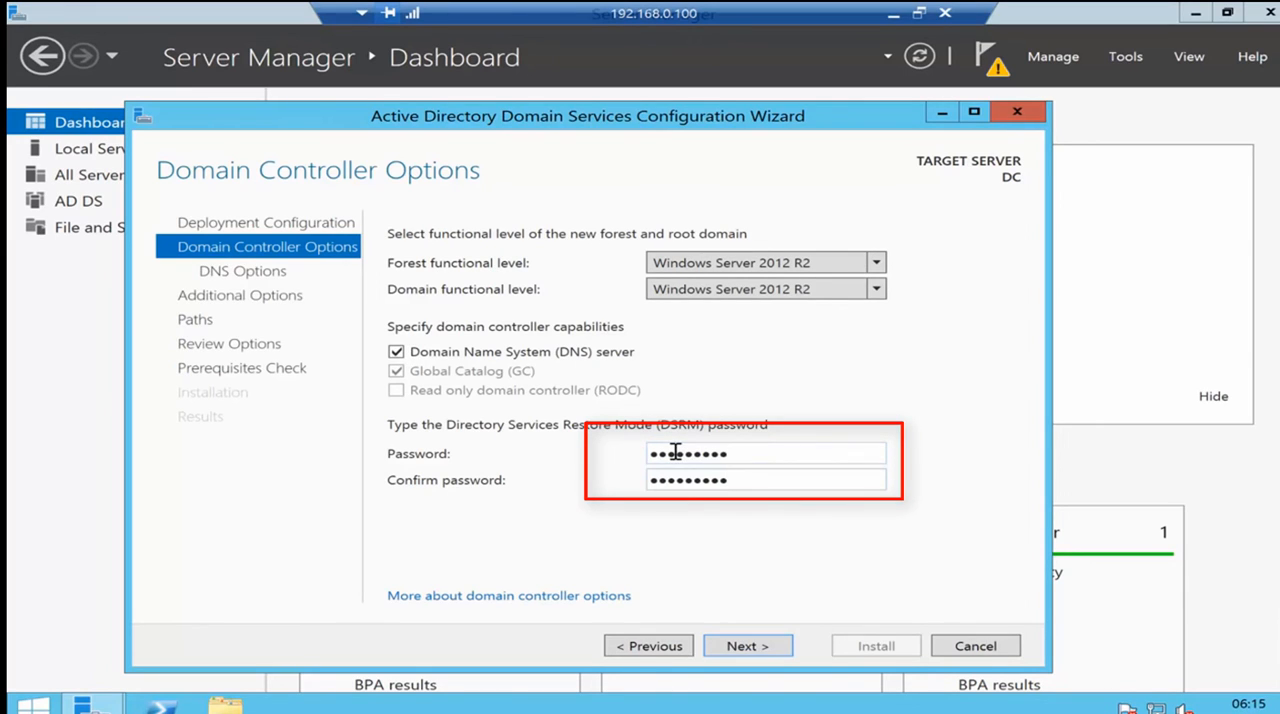
pyautogui.click(738, 643)
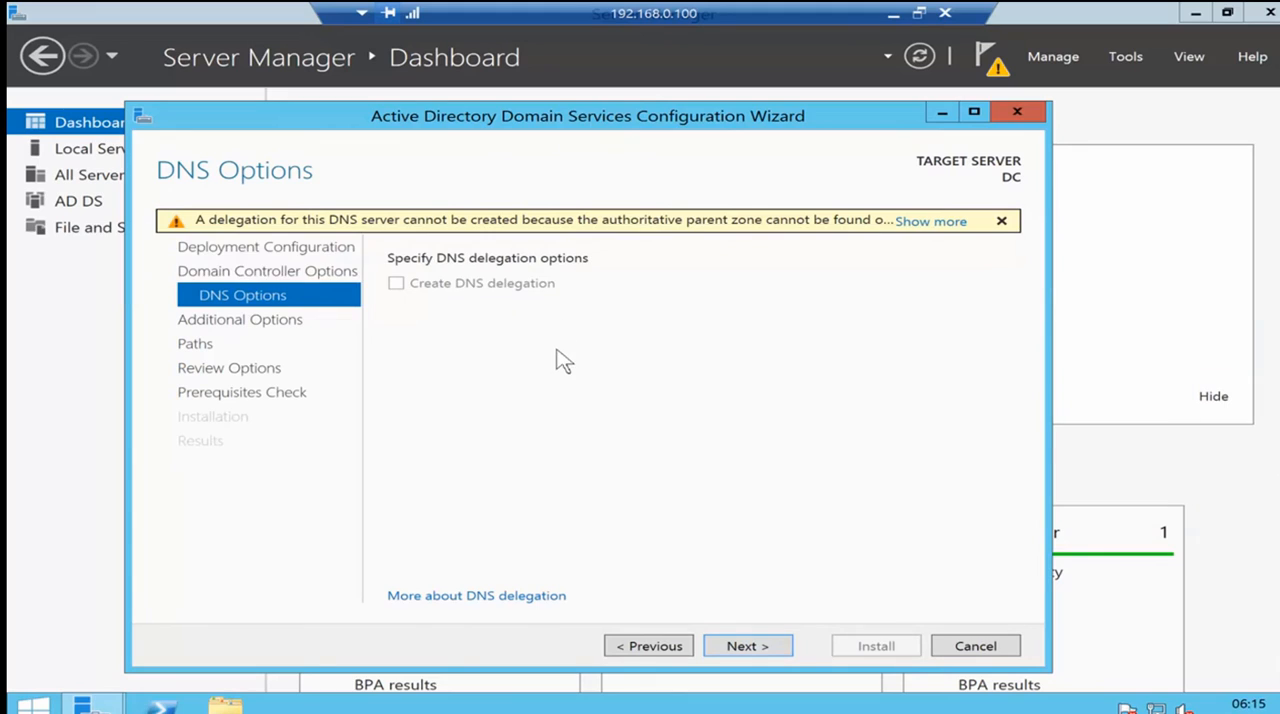
# - Accept the default DNS options, NetBIOS name and folder paths, and install the domain controller configuration with its restart
pyautogui.click(760, 650)
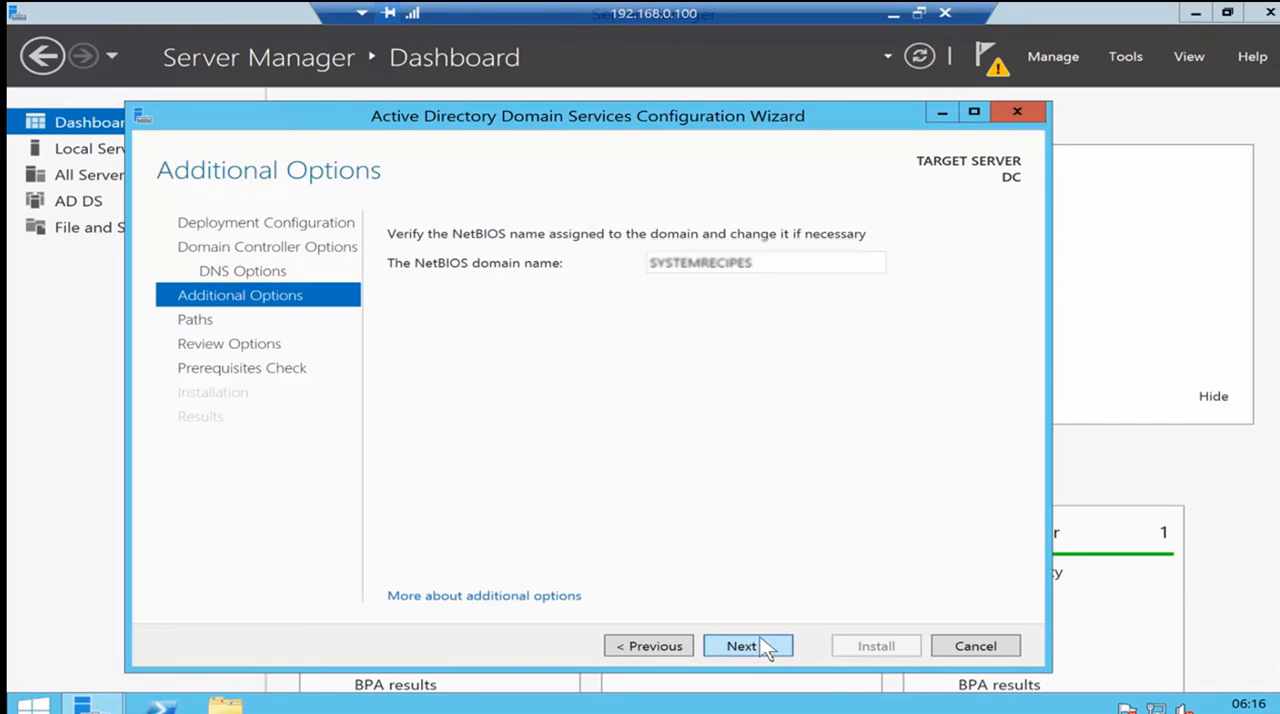
pyautogui.click(760, 648)
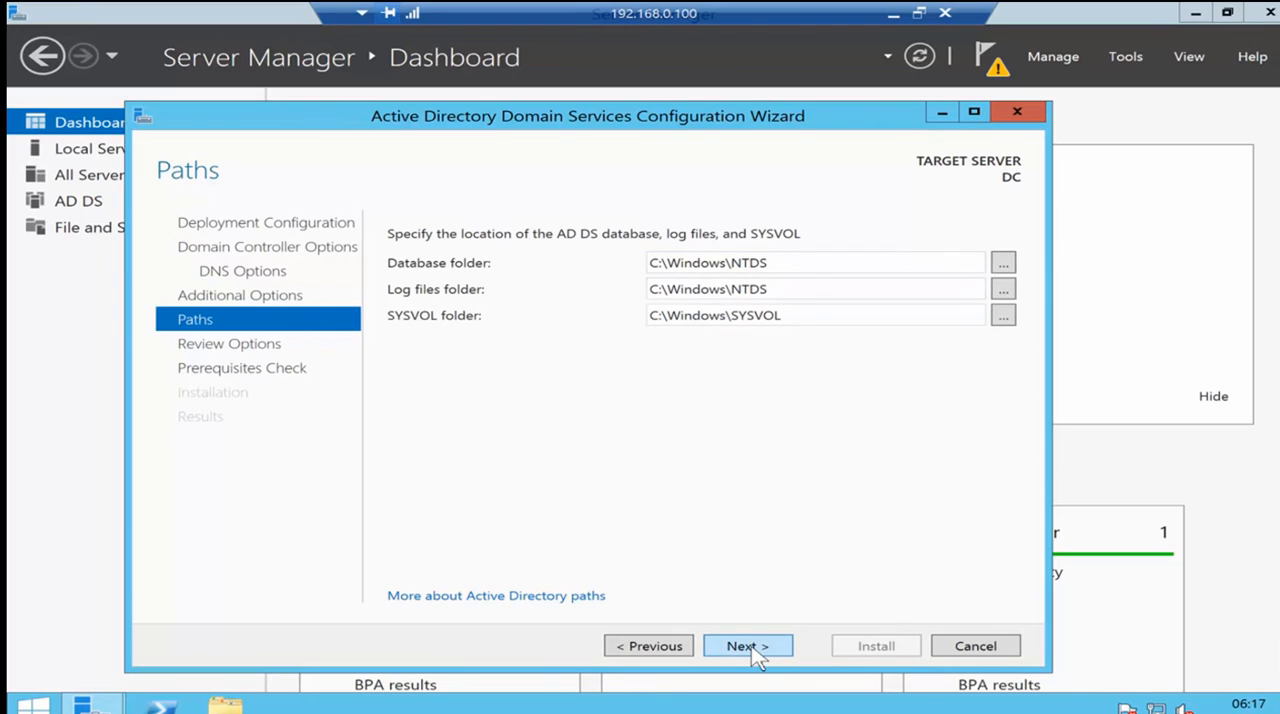
pyautogui.click(752, 650)
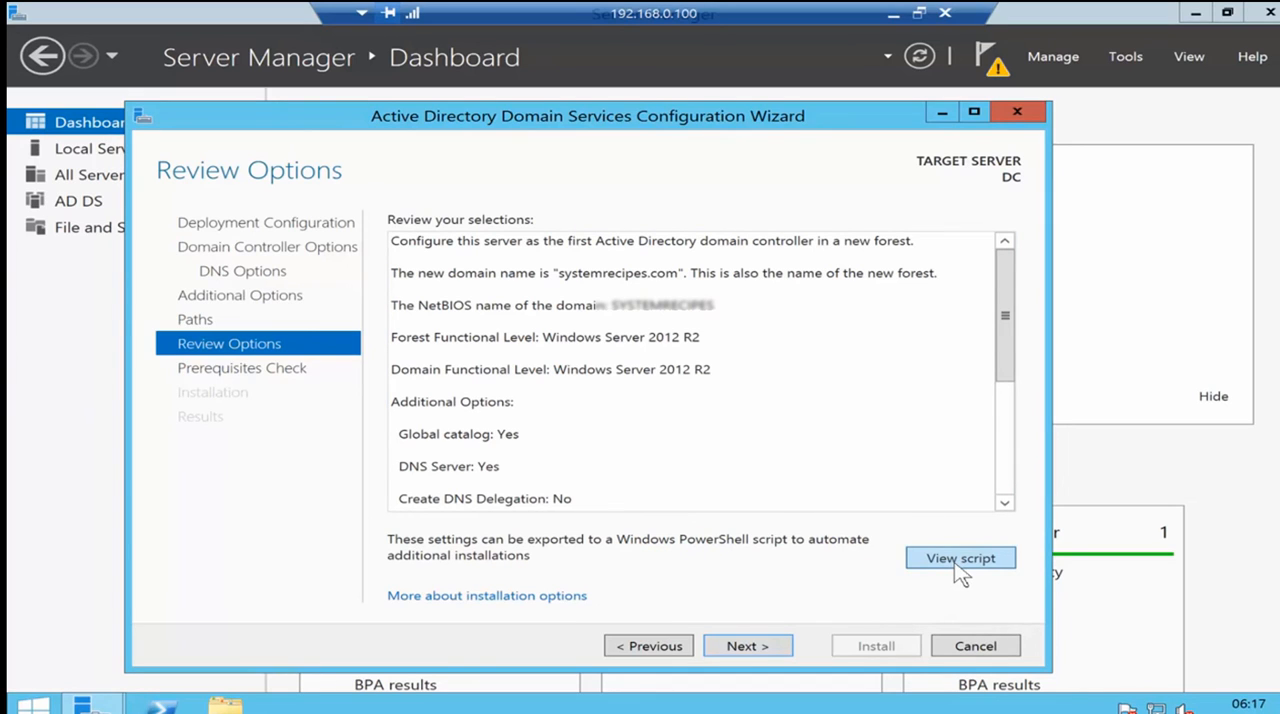
pyautogui.click(757, 647)
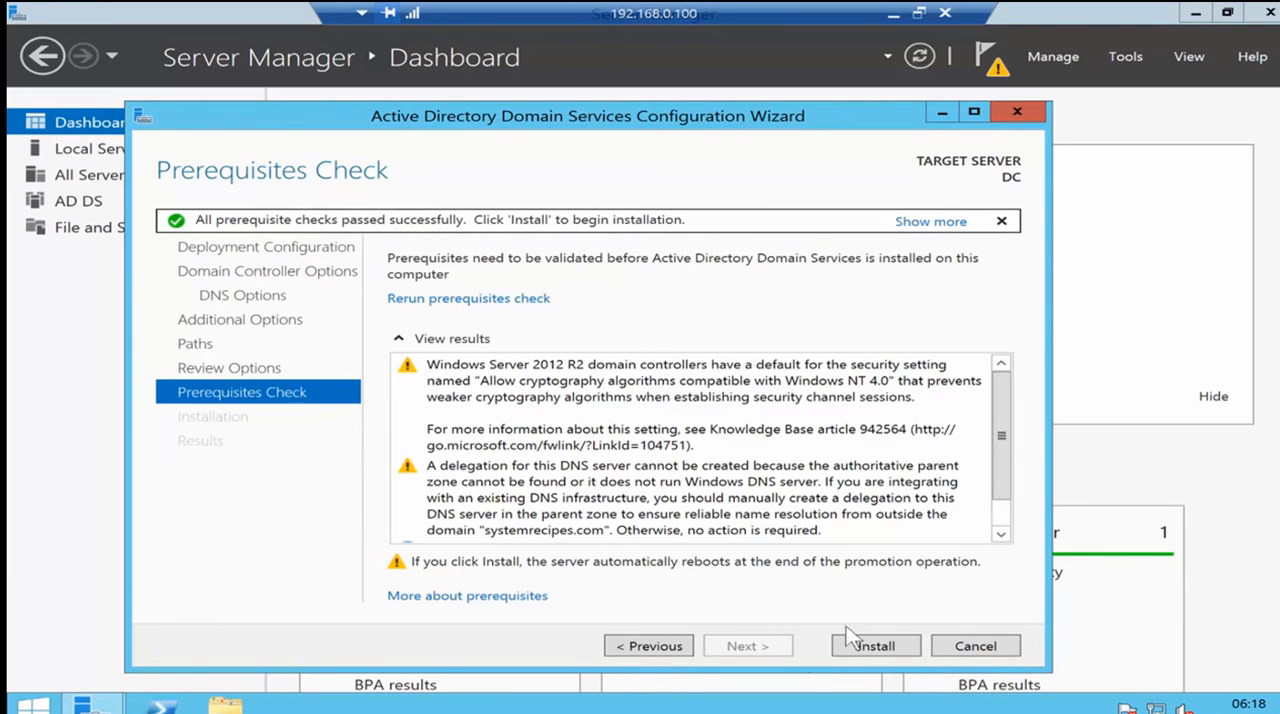
pyautogui.click(876, 647)
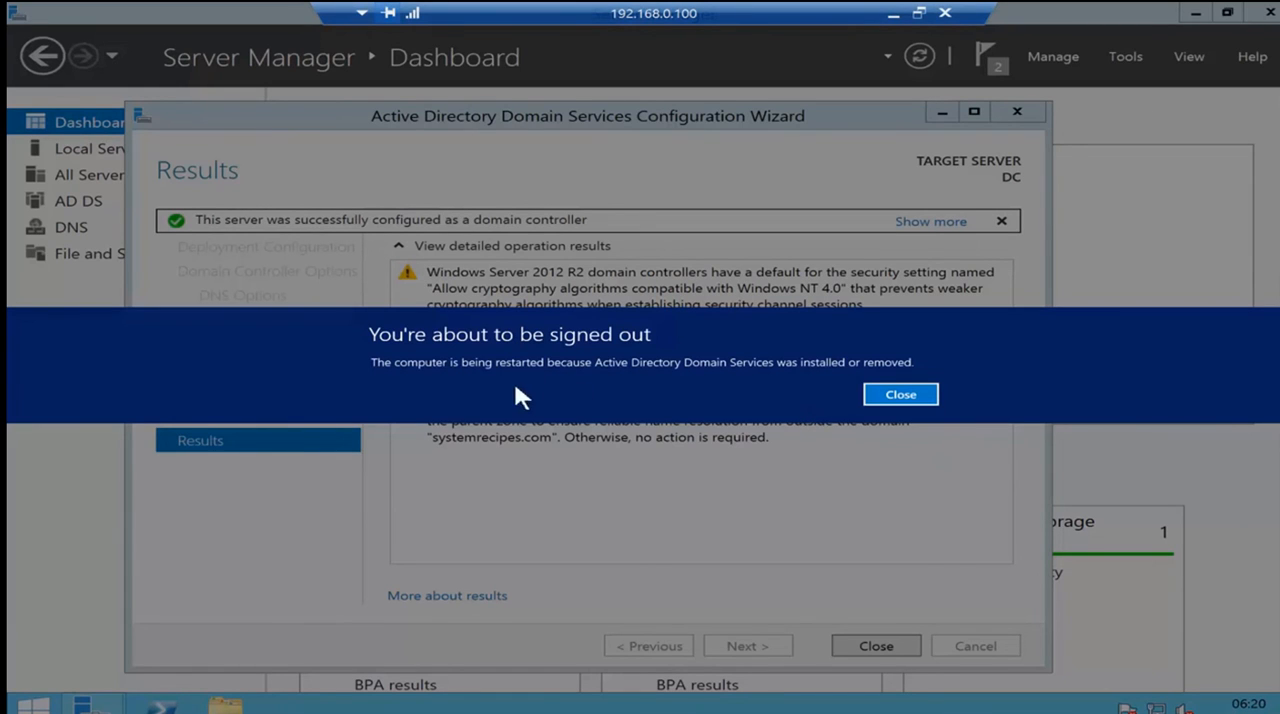
pyautogui.click(900, 395)
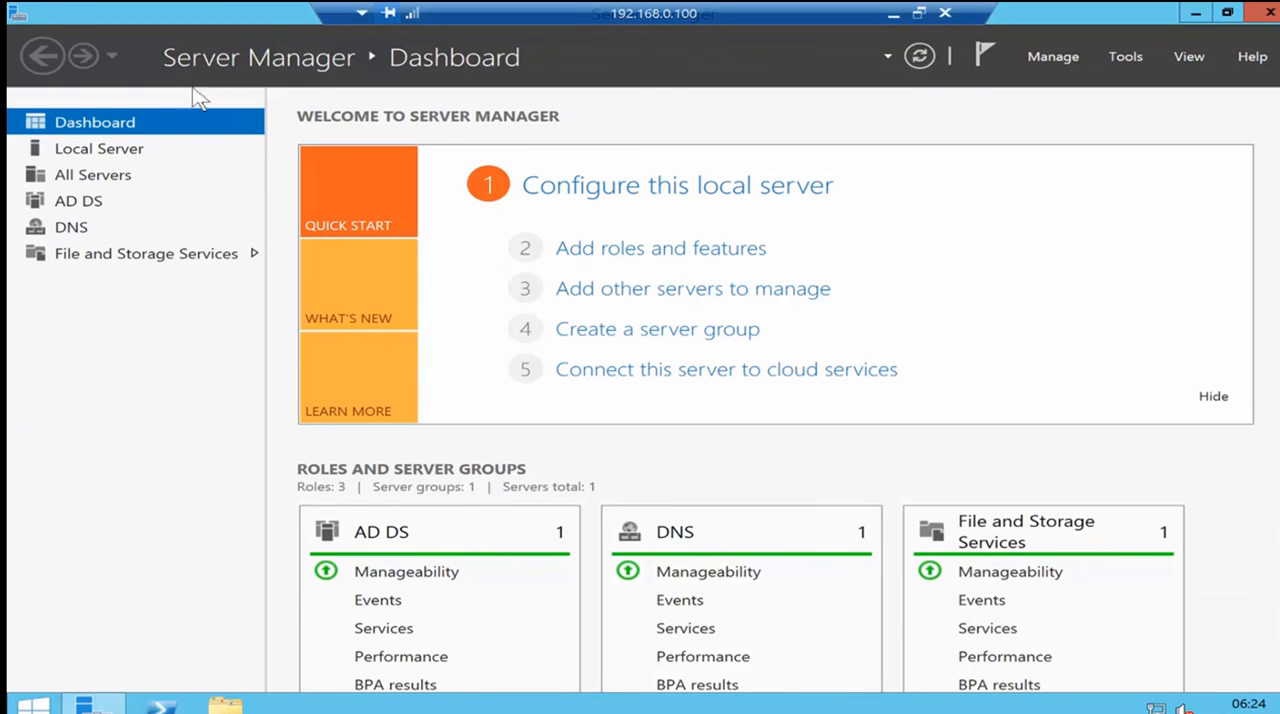
# - Examine the AD DS server overview and the management tools offered for the DC server
pyautogui.click(84, 210)
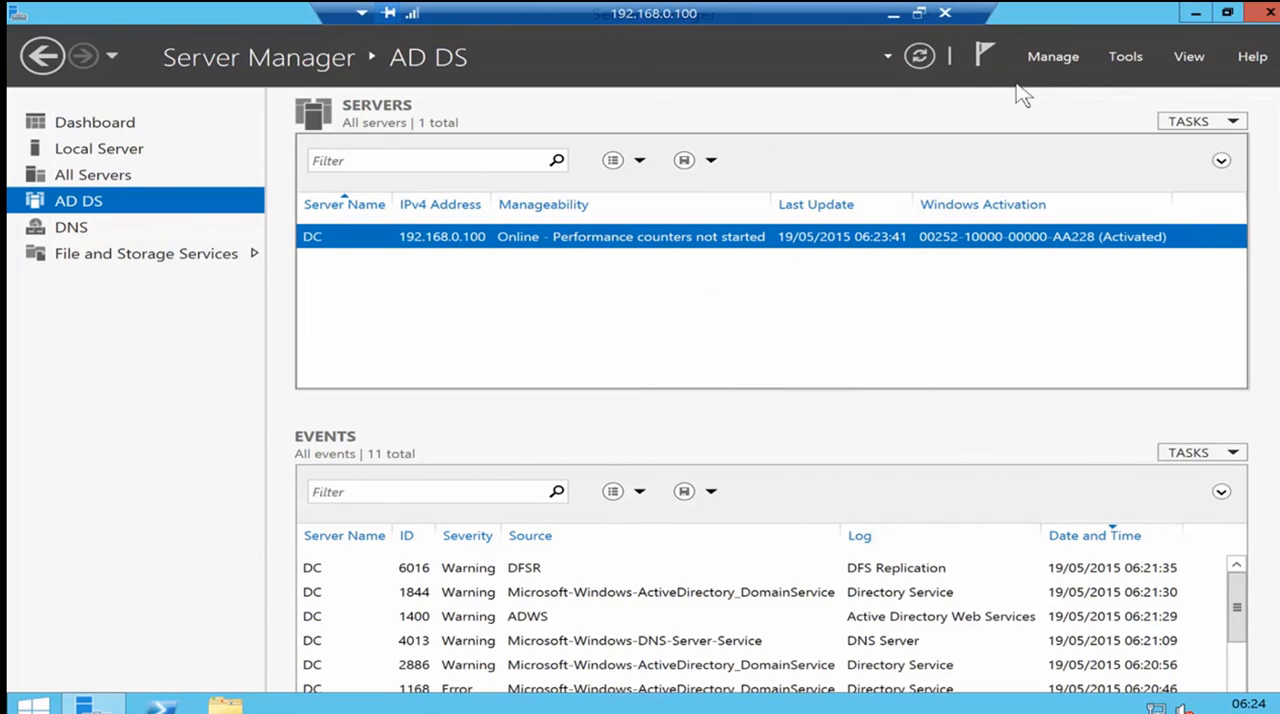
pyautogui.rightClick(476, 237)
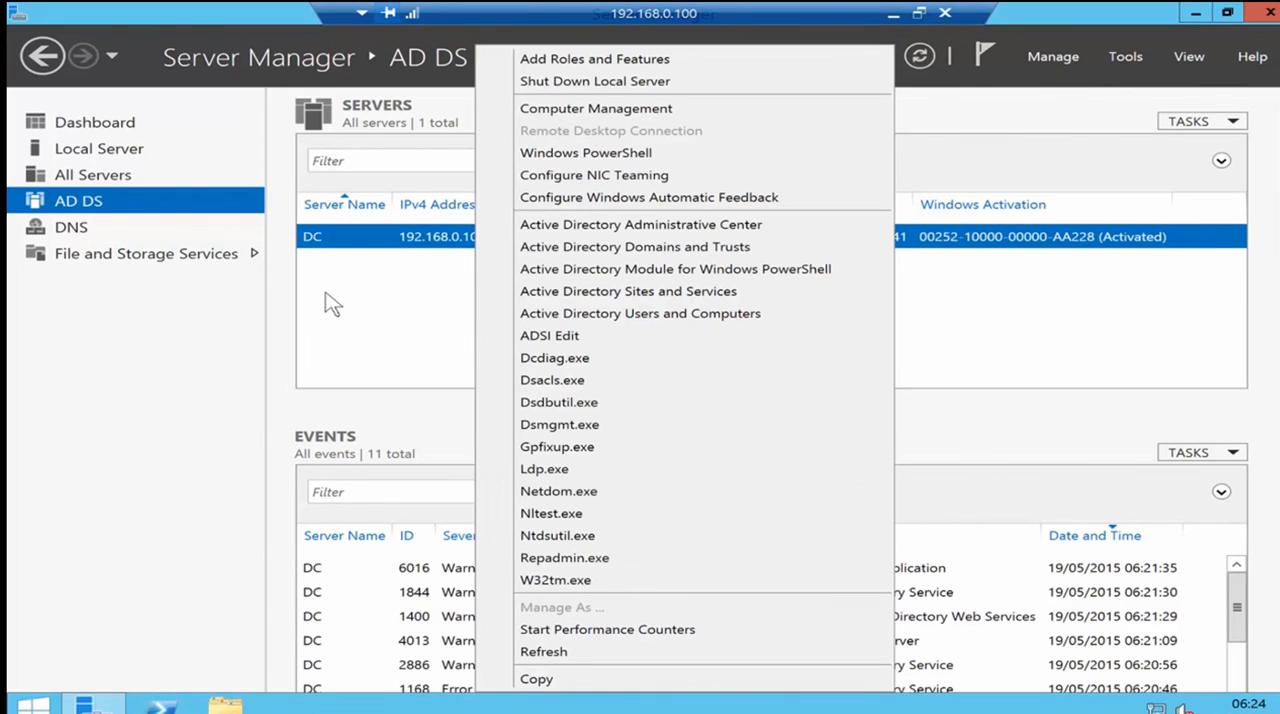
pyautogui.click(84, 205)
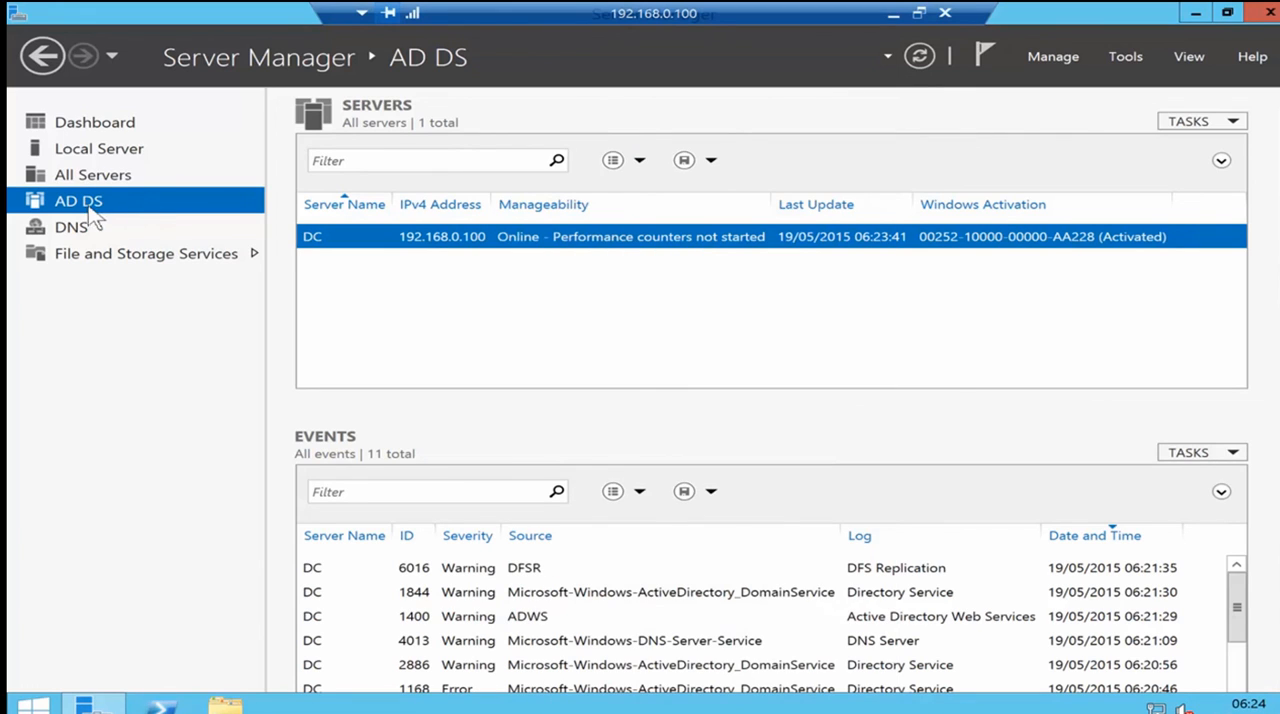
pyautogui.rightClick(537, 245)
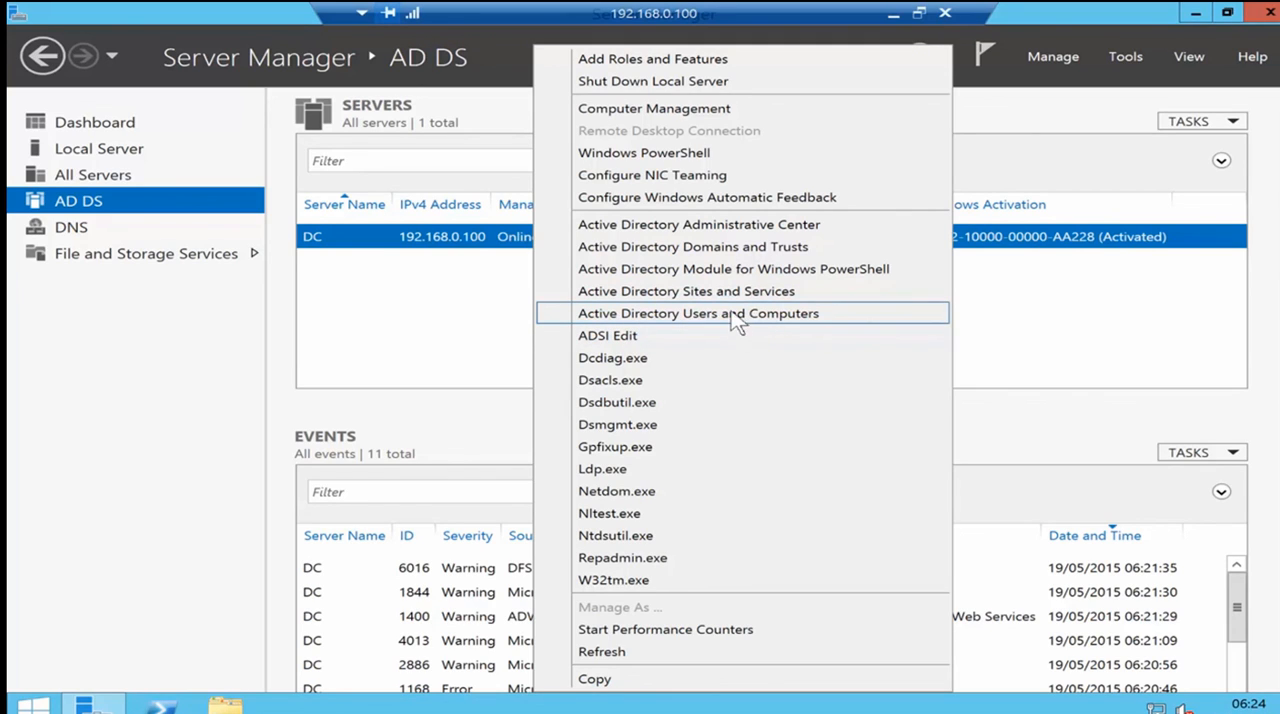
pyautogui.click(1010, 320)
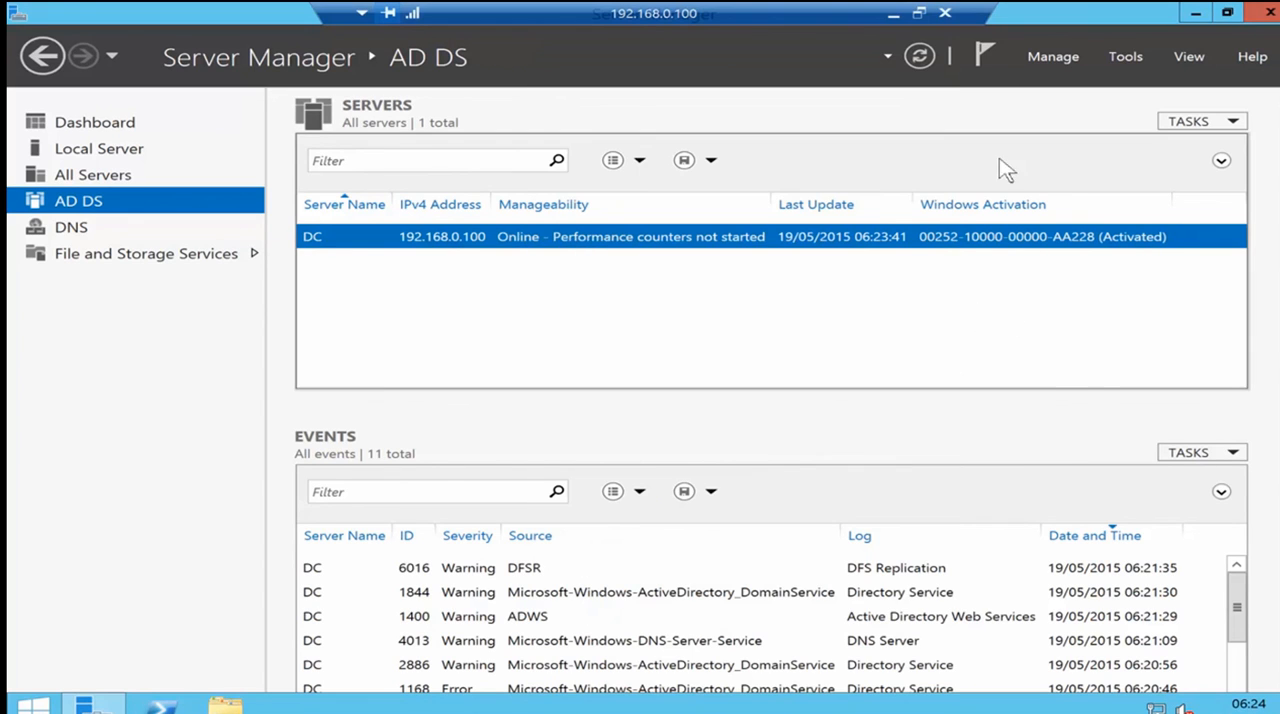
# - Open the list of server administration tools
pyautogui.click(1127, 57)
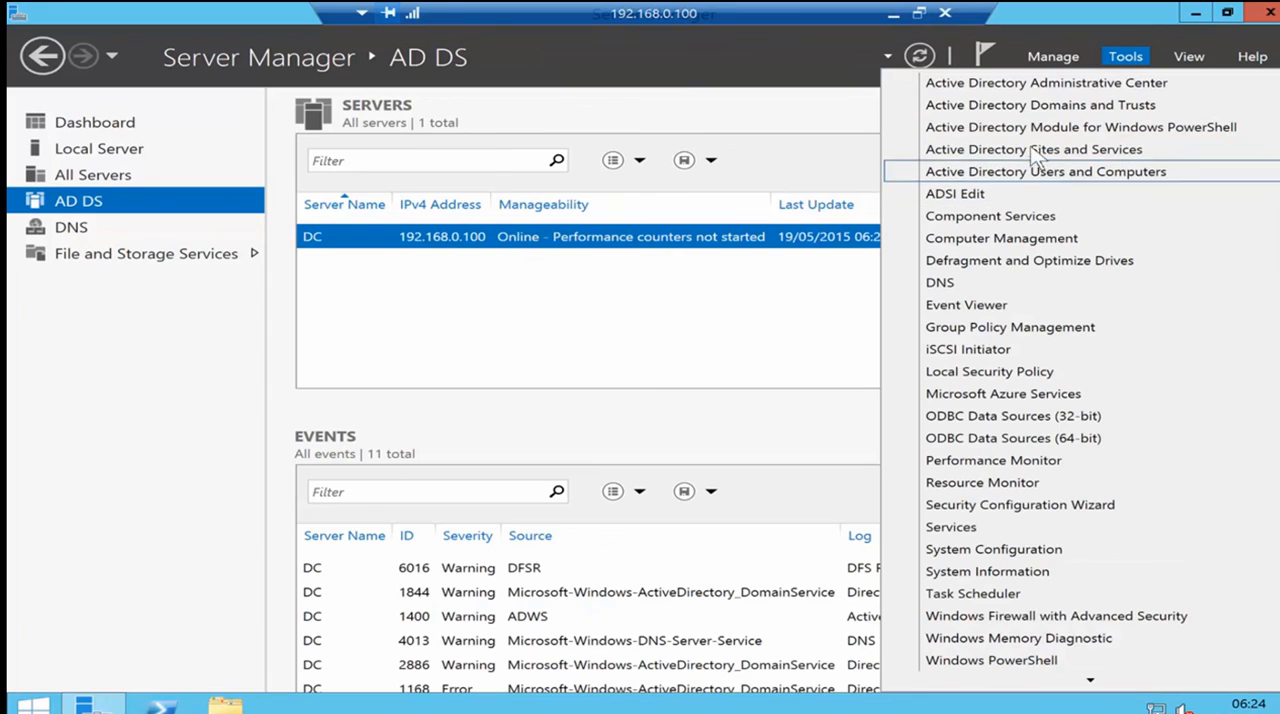